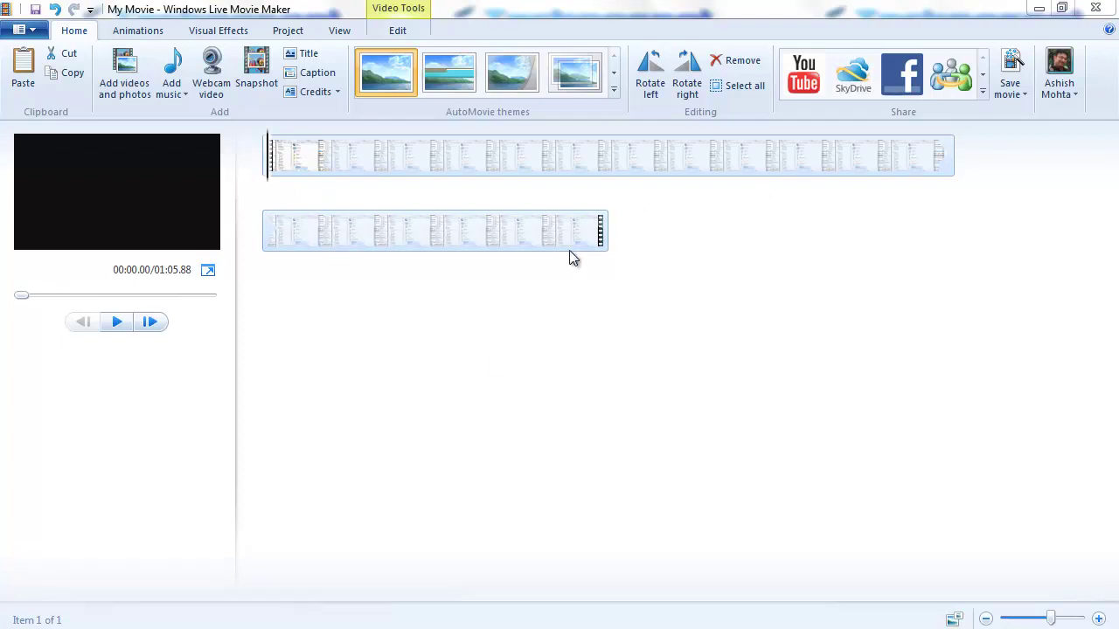
Place the playhead at 00:54.90 in the Mass Export Tasks clip
left_click(436, 235)
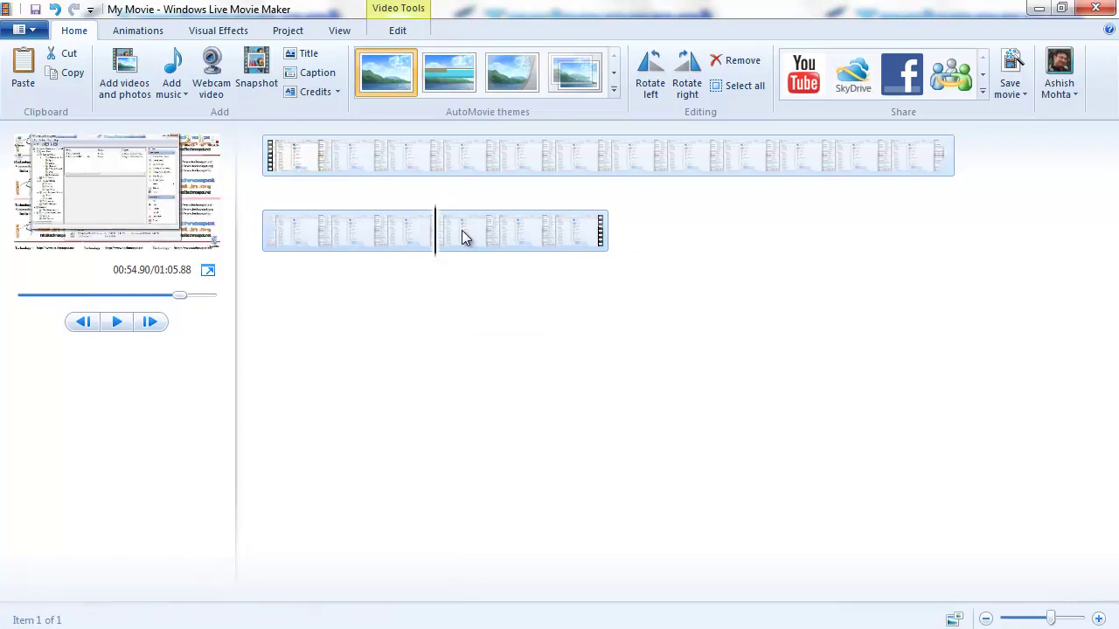
right_click(461, 230)
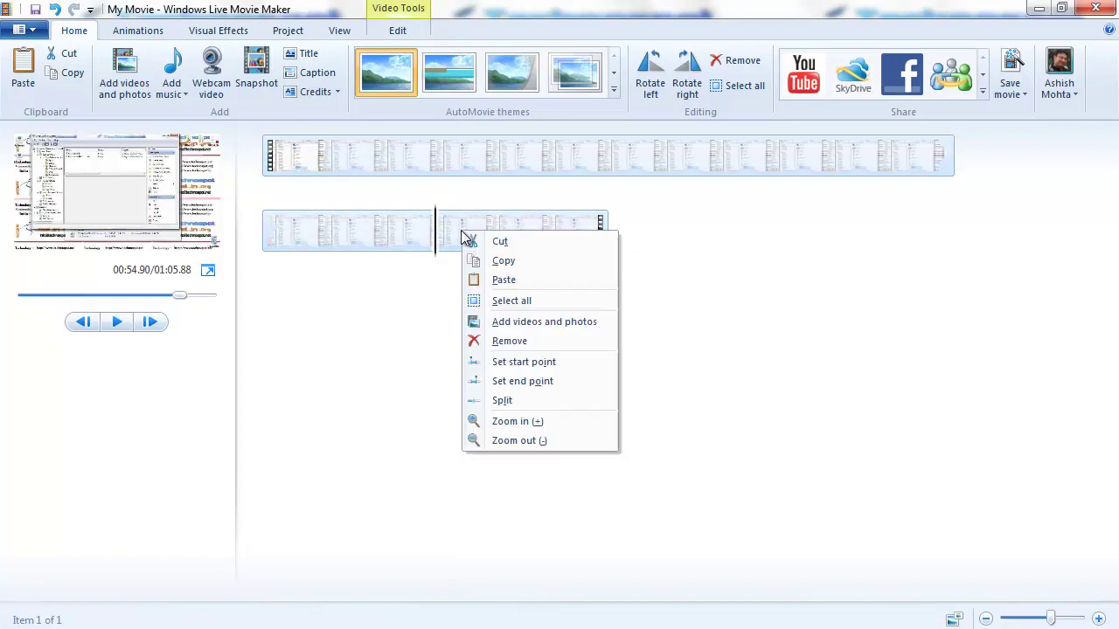
left_click(555, 362)
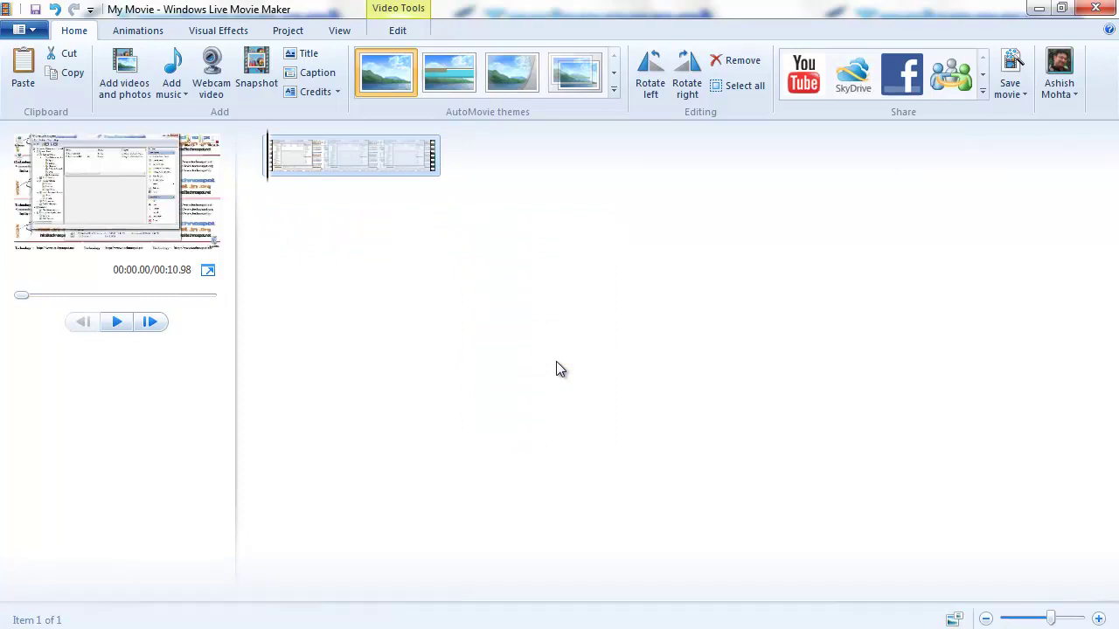
key("ctrl+z")
left_click(506, 233)
right_click(506, 233)
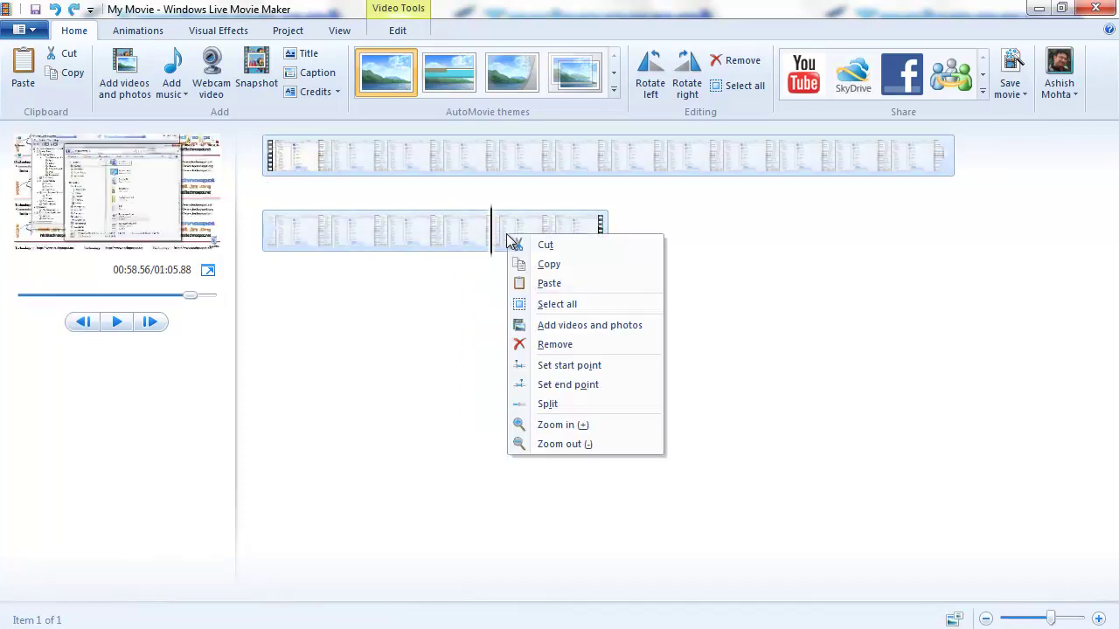
left_click(575, 385)
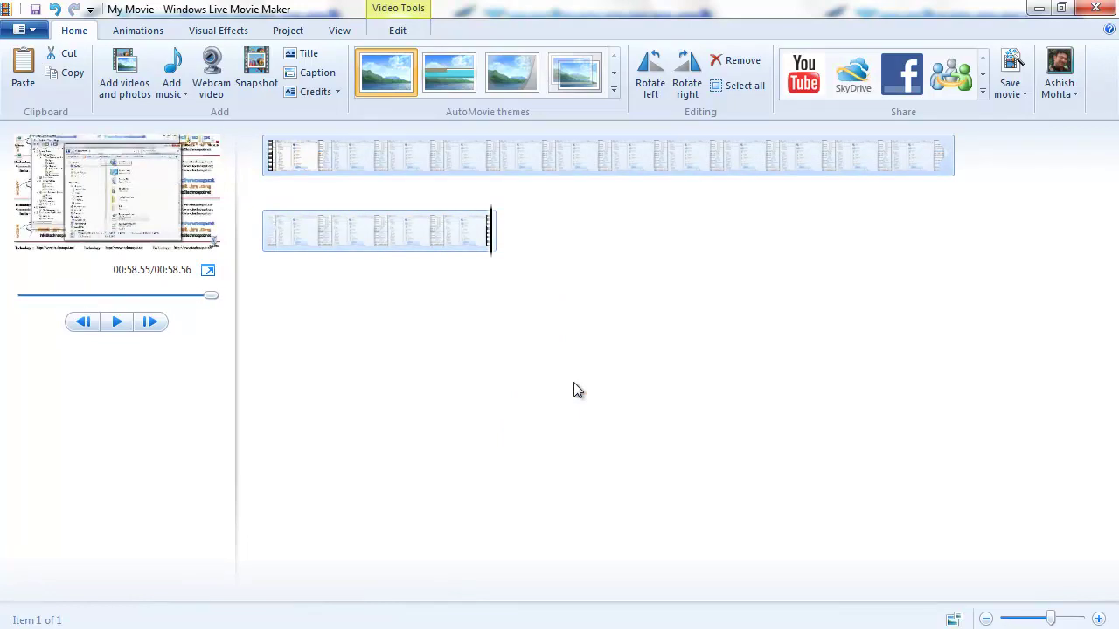
key("ctrl+z")
right_click(495, 233)
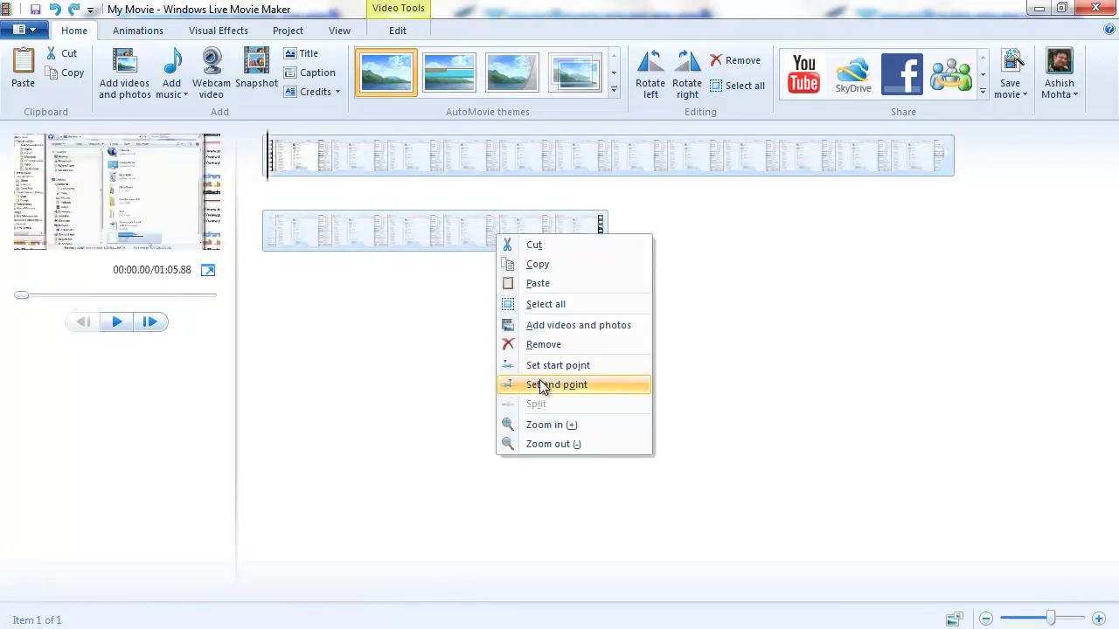
left_click(420, 232)
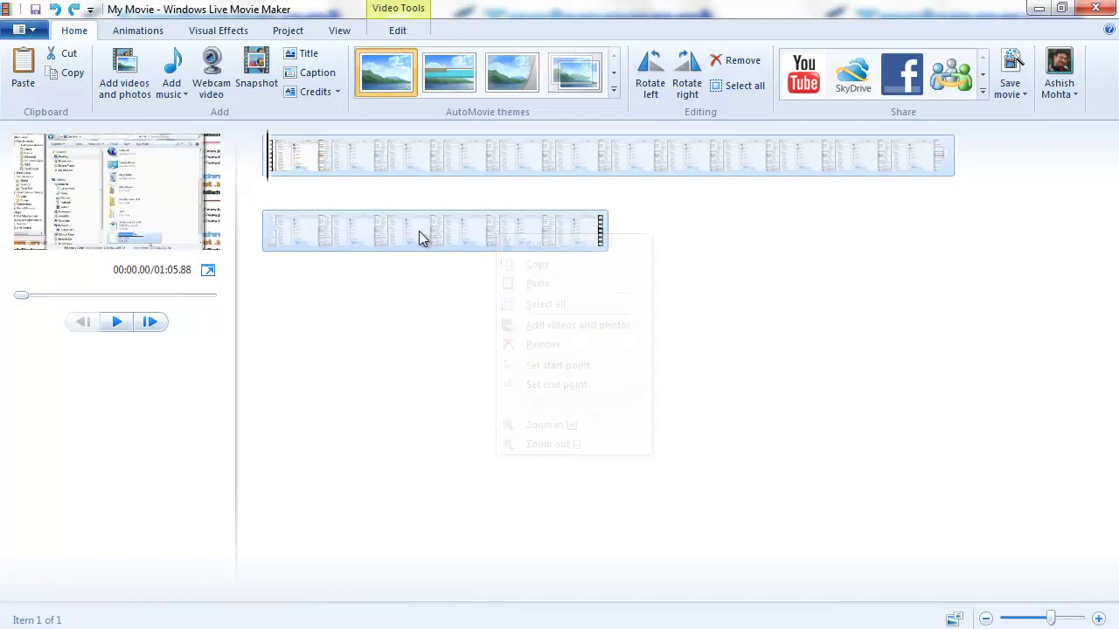
left_click(442, 159)
right_click(458, 159)
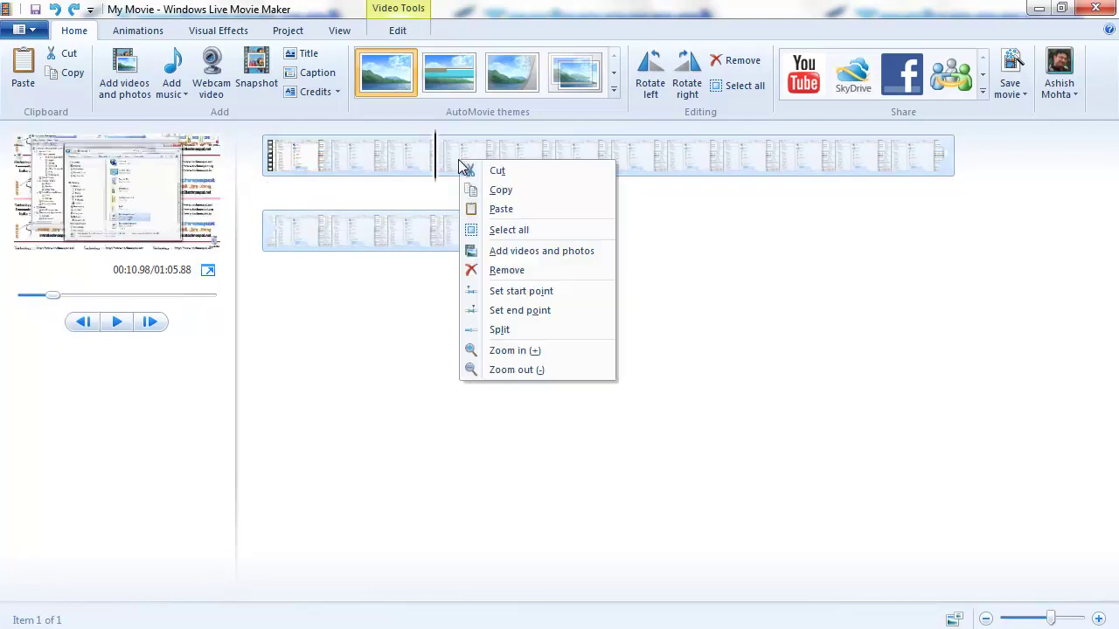
left_click(534, 328)
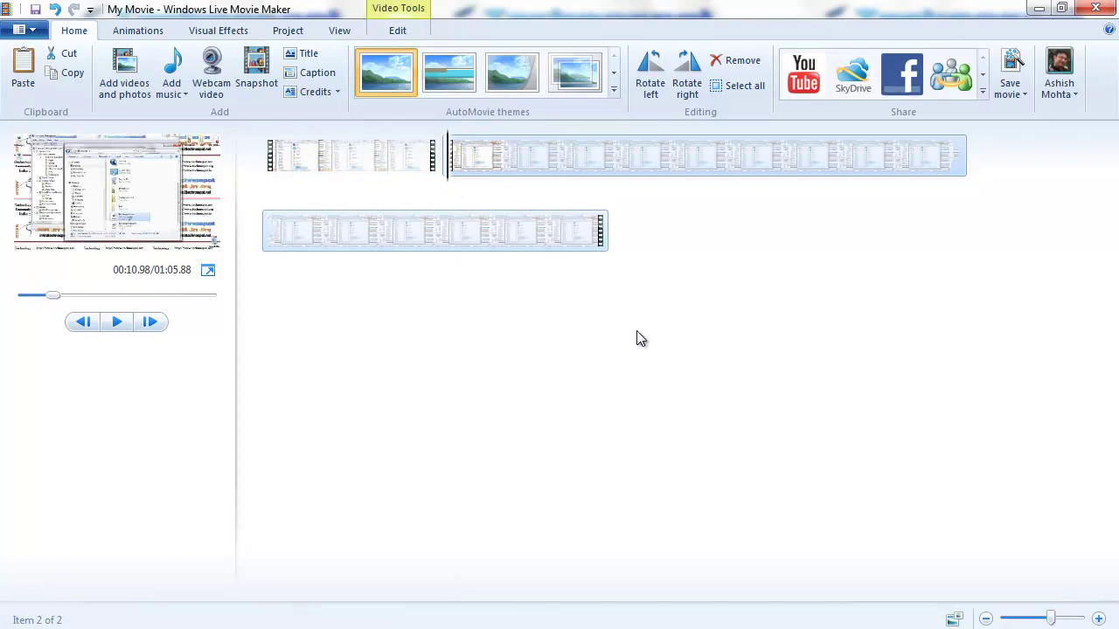
key("ctrl+z")
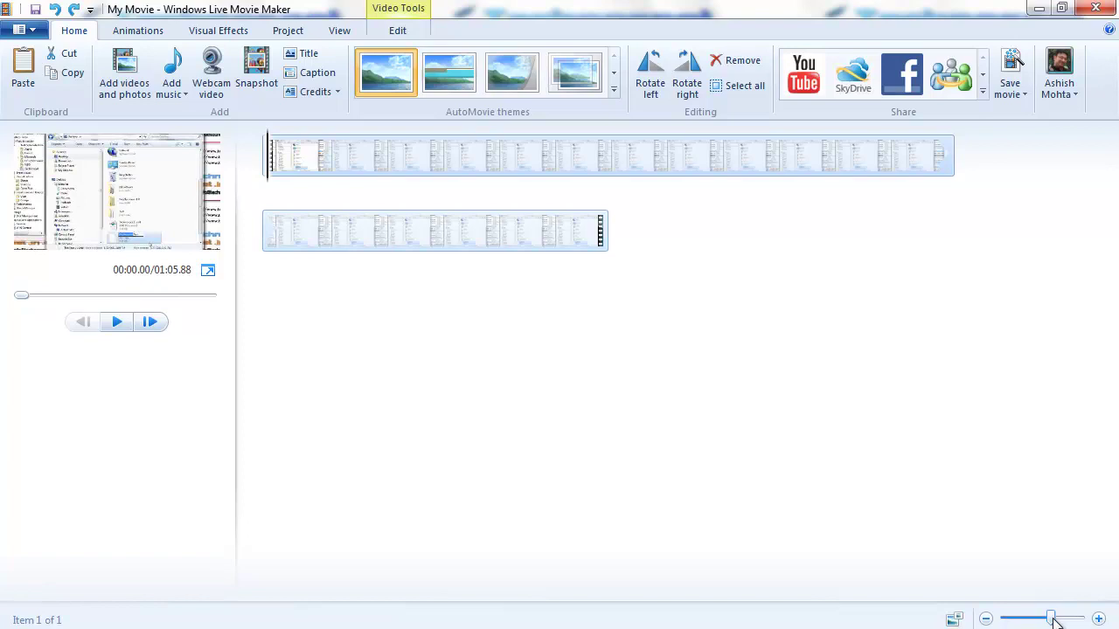
Zoom the storyboard in with the status-bar slider so the clip spans six rows
left_click_drag(1053, 621, 1085, 618)
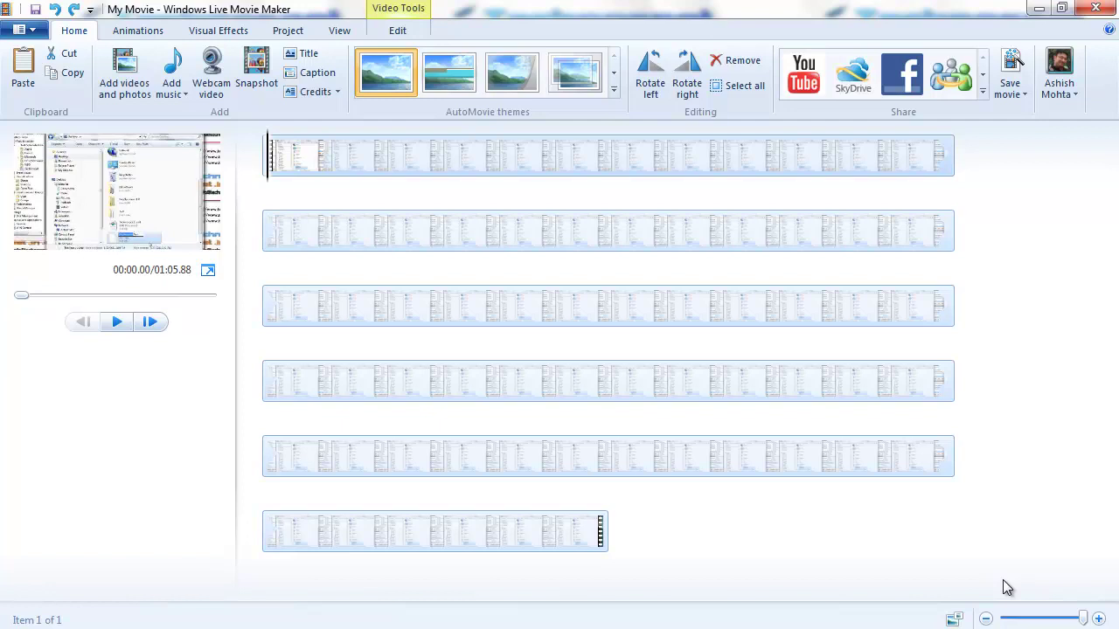
left_click(955, 619)
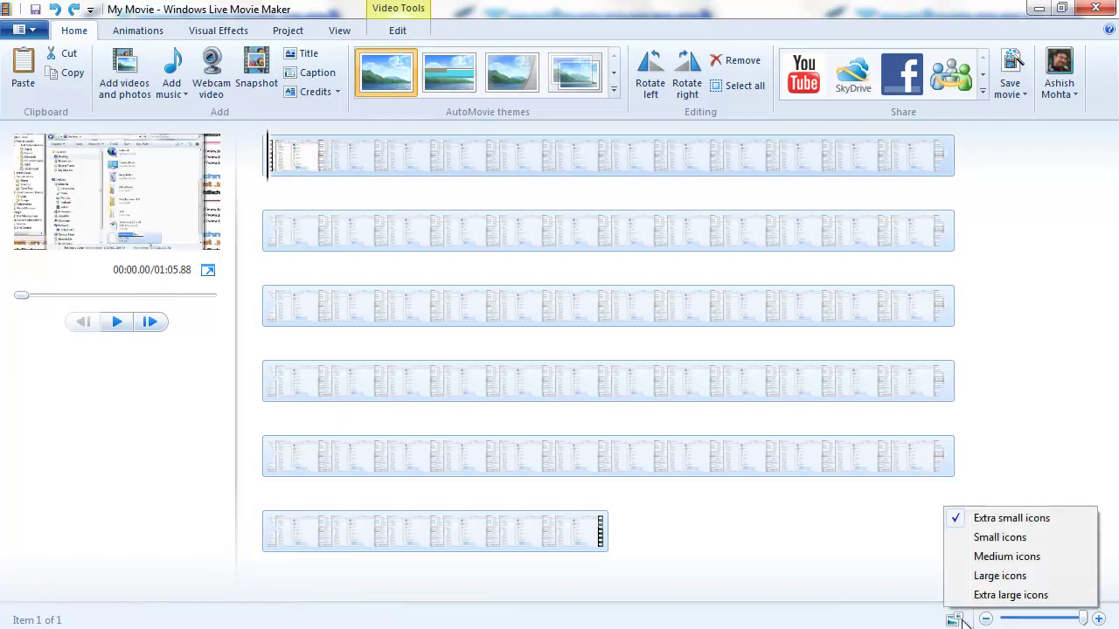
left_click(1036, 601)
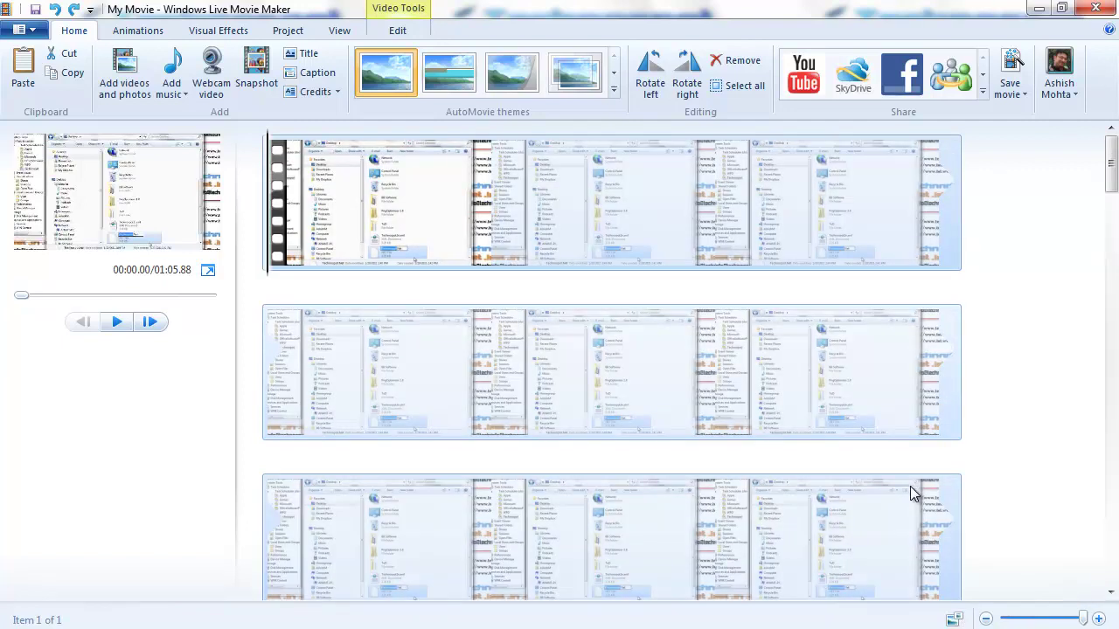
scroll(809, 383, "down", 1)
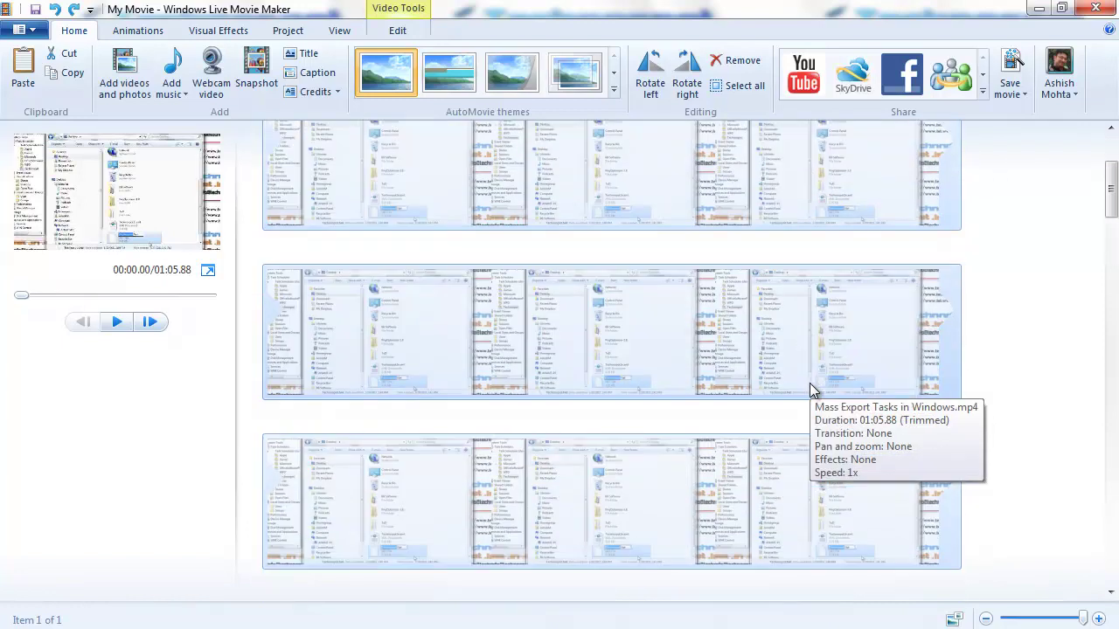
scroll(810, 383, "down", 1)
scroll(810, 383, "down", 1)
scroll(809, 382, "down", 1)
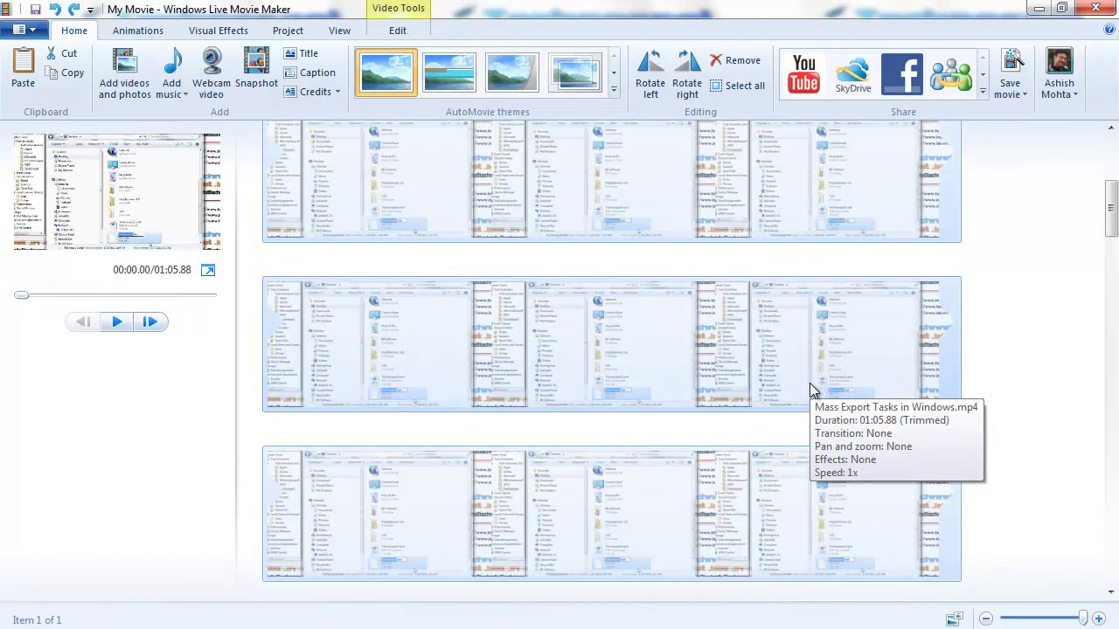
scroll(809, 390, "down", 1)
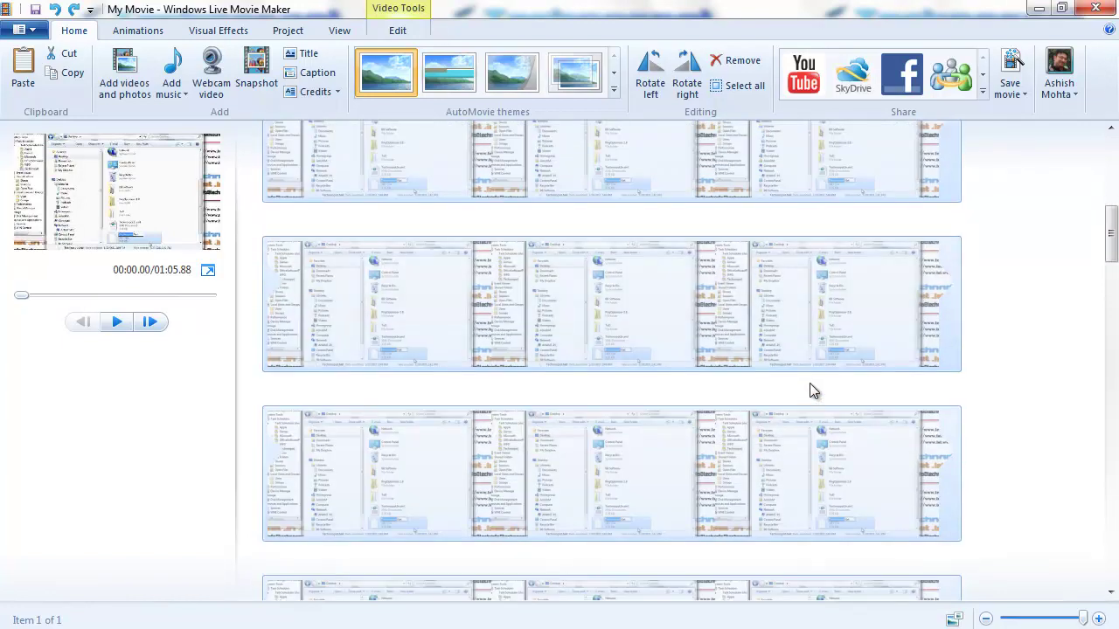
scroll(810, 390, "down", 2)
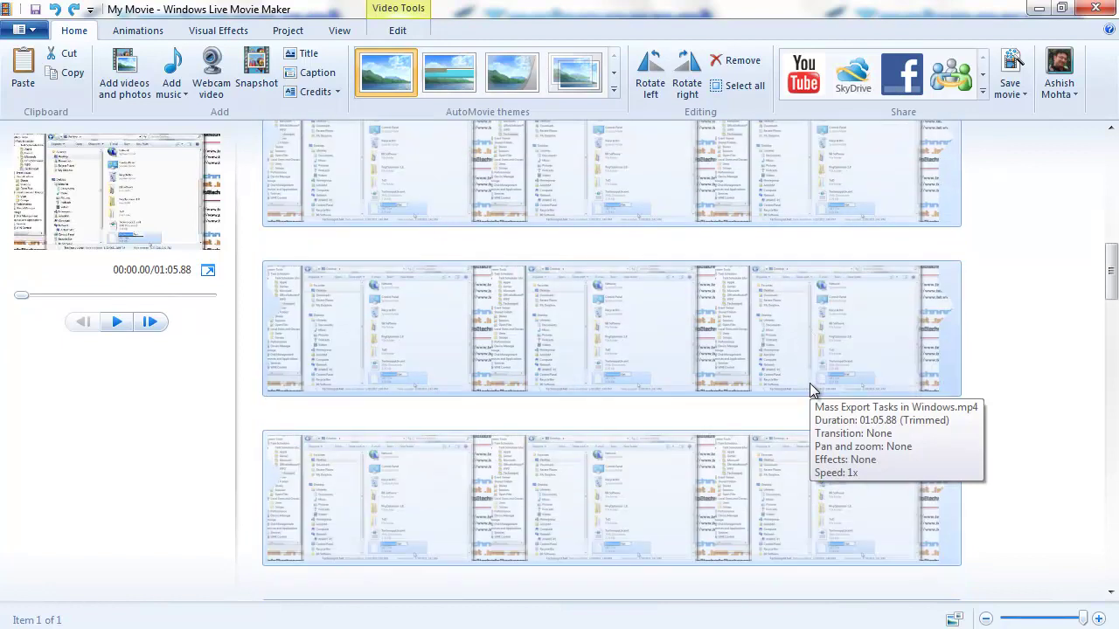
scroll(809, 385, "down", 1)
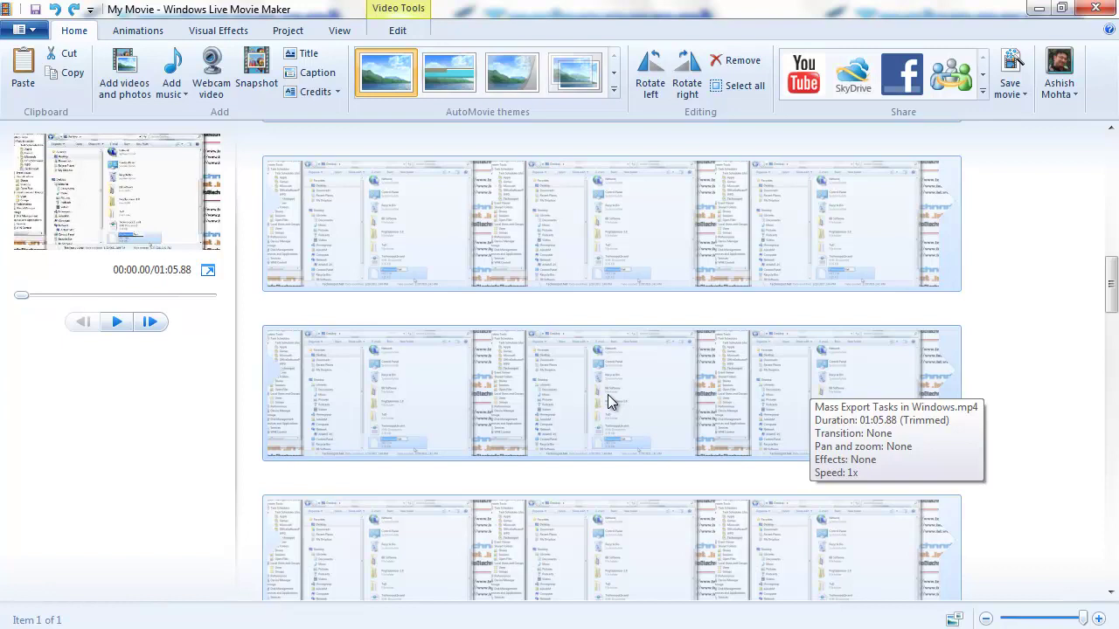
scroll(607, 394, "up", 1)
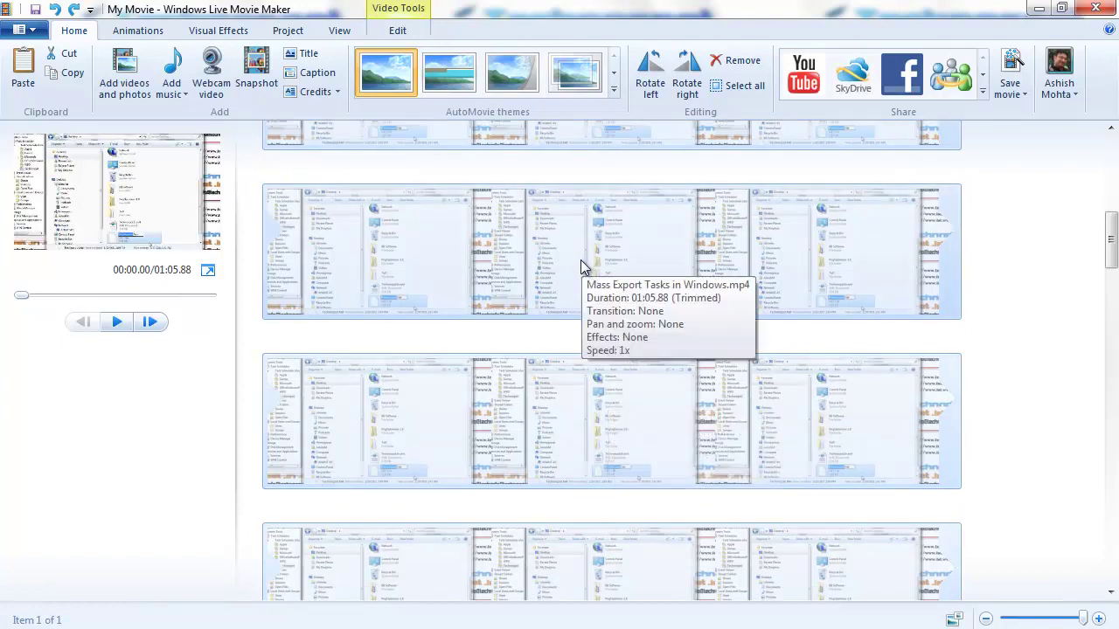
Split the clip at 00:15.97 and again at 00:16.97
left_click(606, 437)
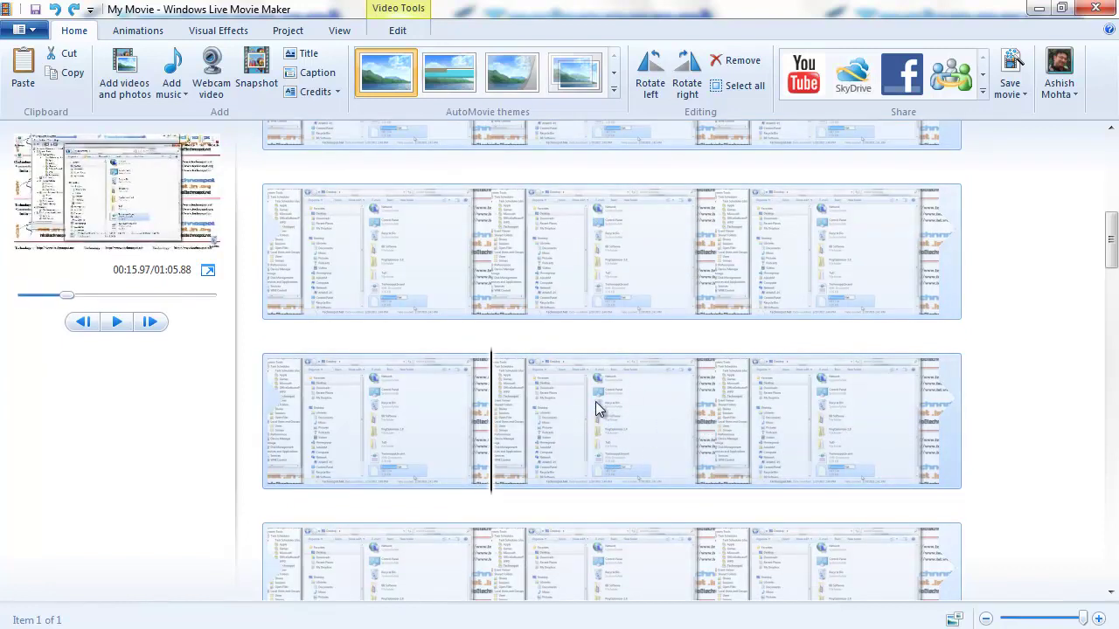
right_click(595, 401)
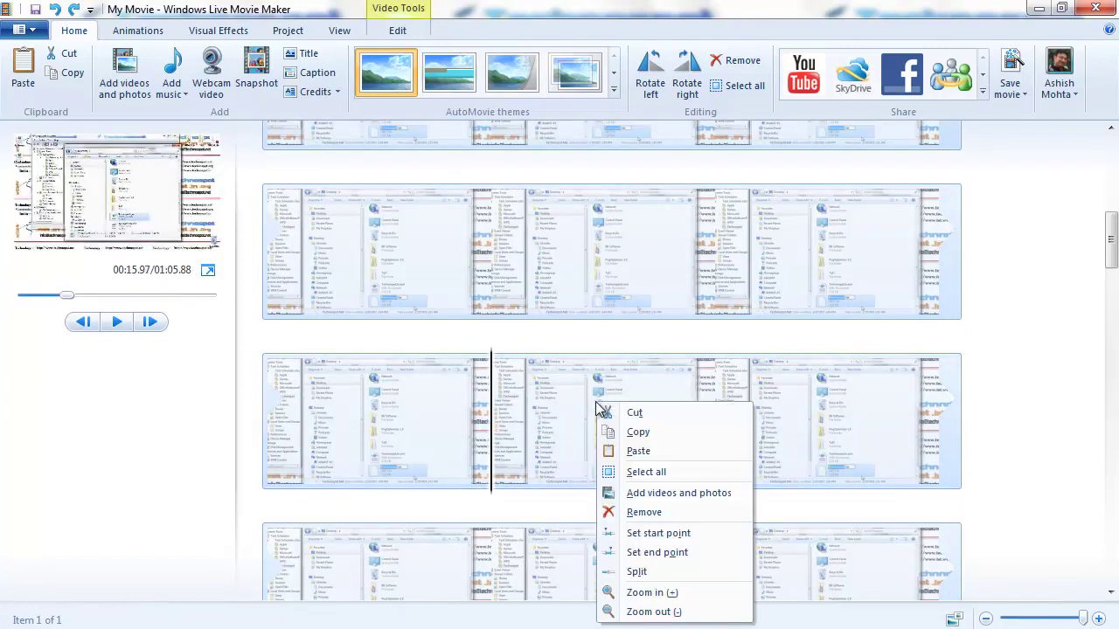
left_click(644, 571)
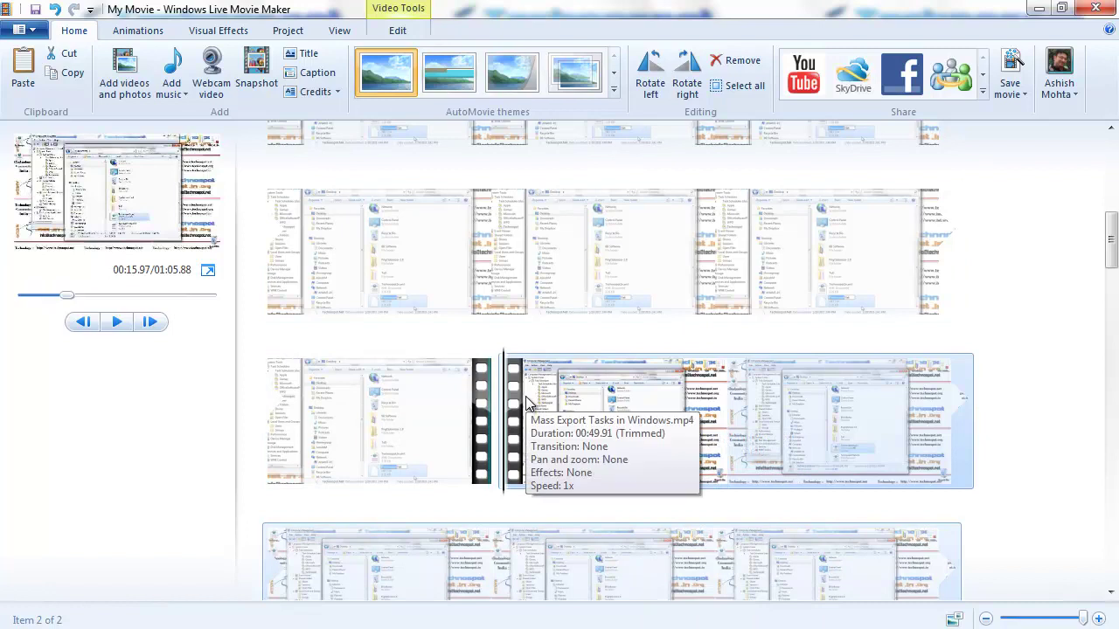
left_click(796, 420)
right_click(796, 420)
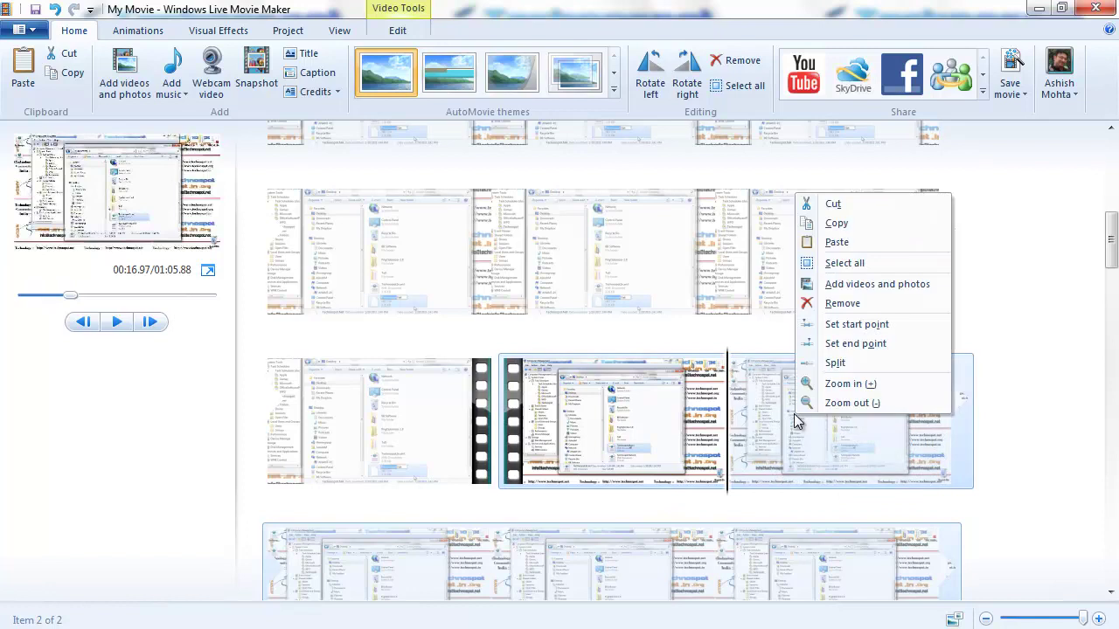
left_click(844, 366)
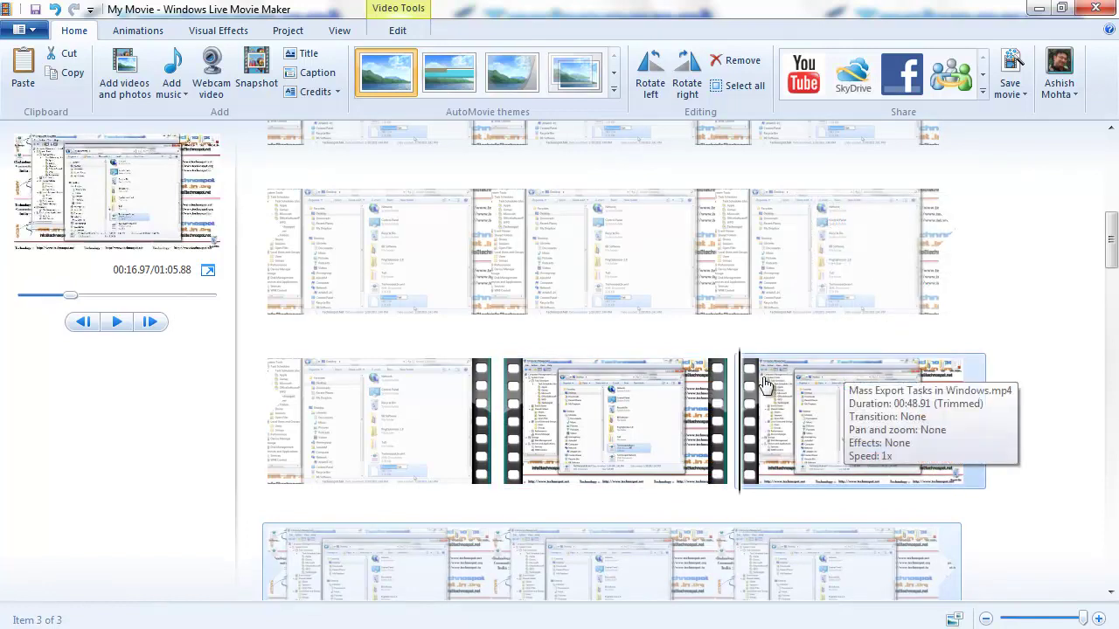
Remove the one-second middle piece, leaving two clips totalling 01:04.88
left_click(632, 424)
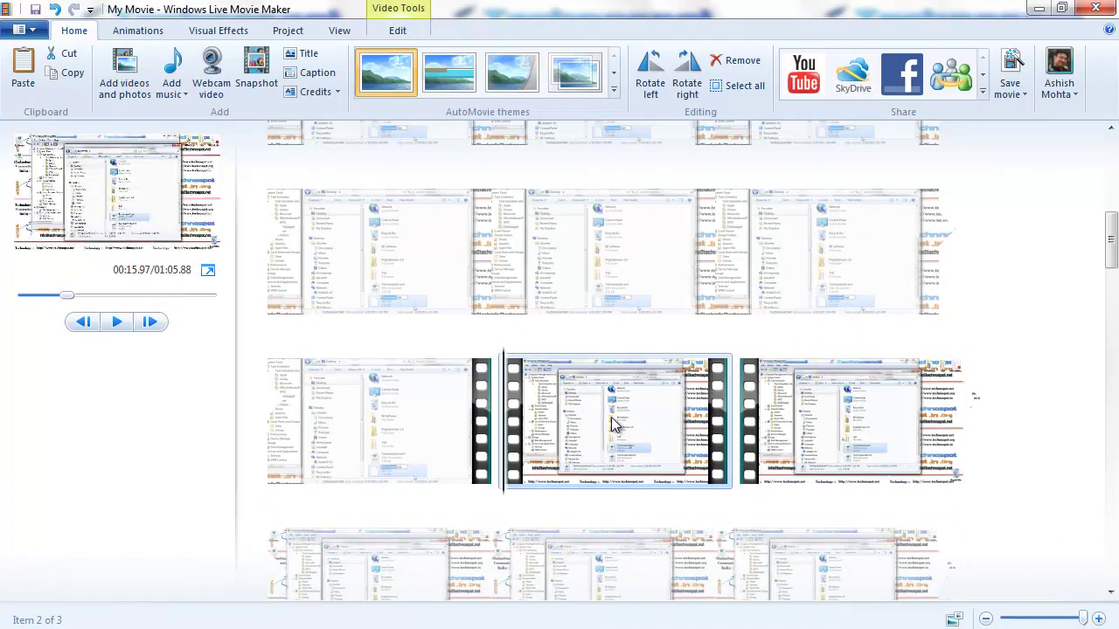
right_click(613, 417)
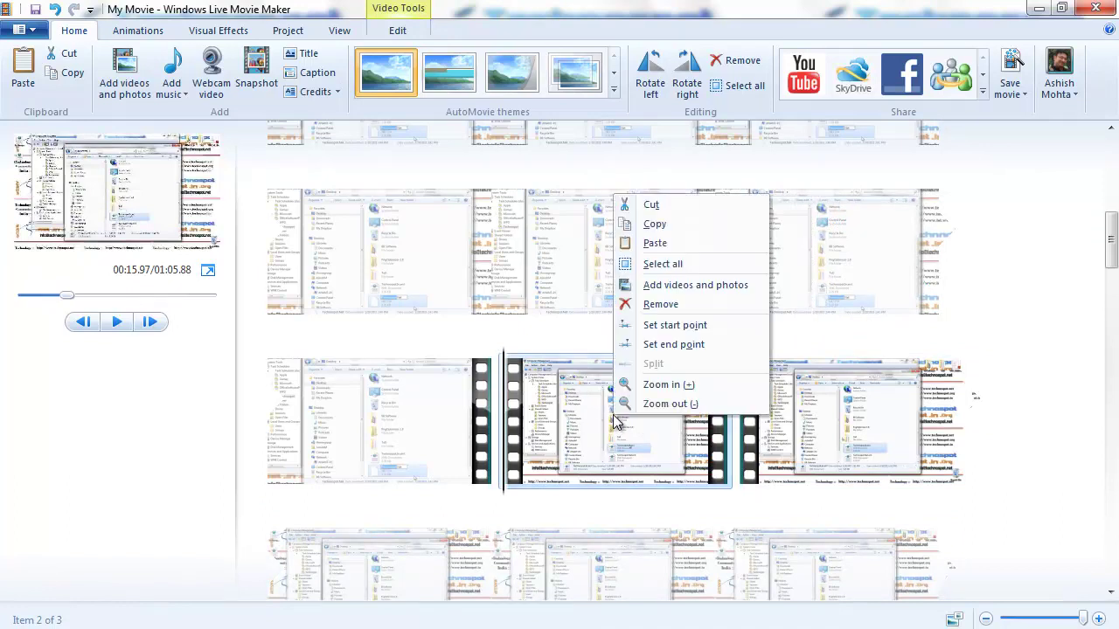
left_click(679, 308)
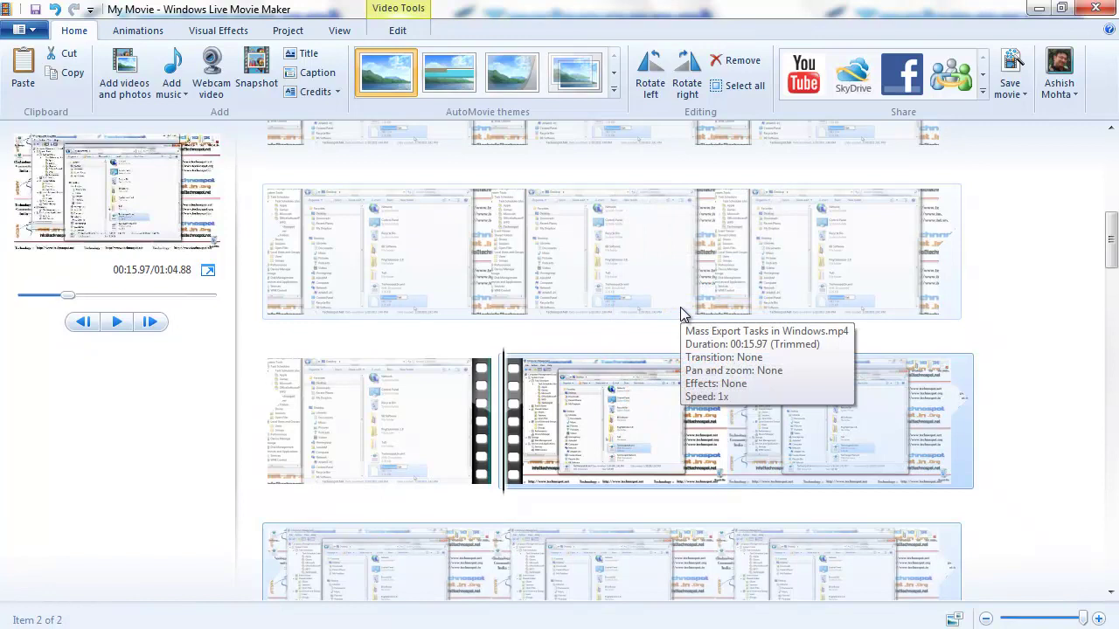
key("Left")
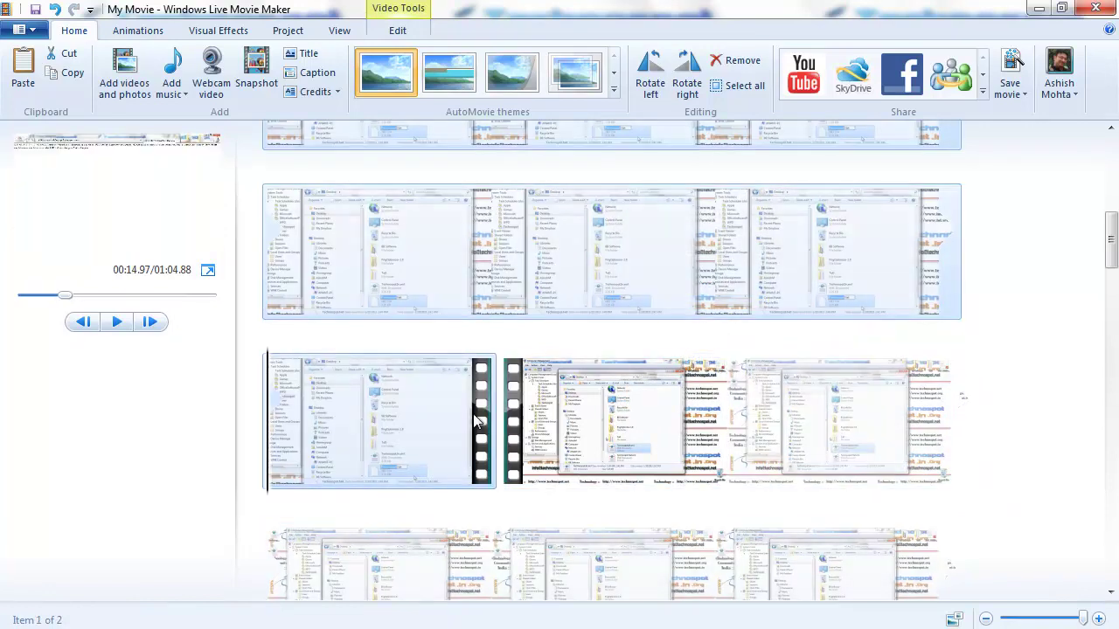
left_click(600, 417, "shift")
right_click(601, 417)
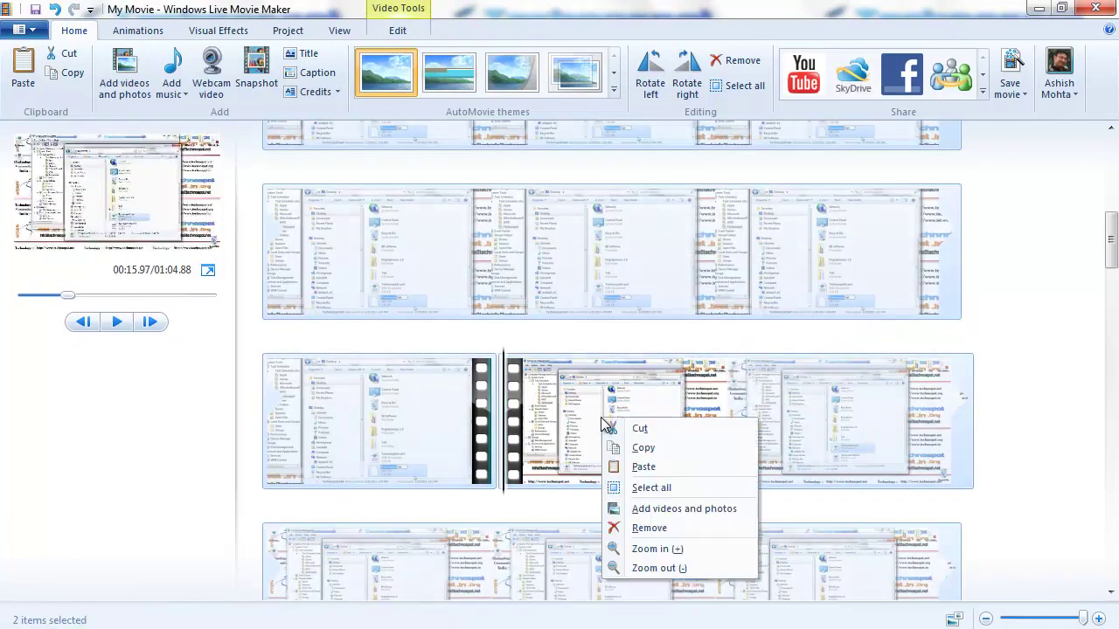
left_click(544, 379)
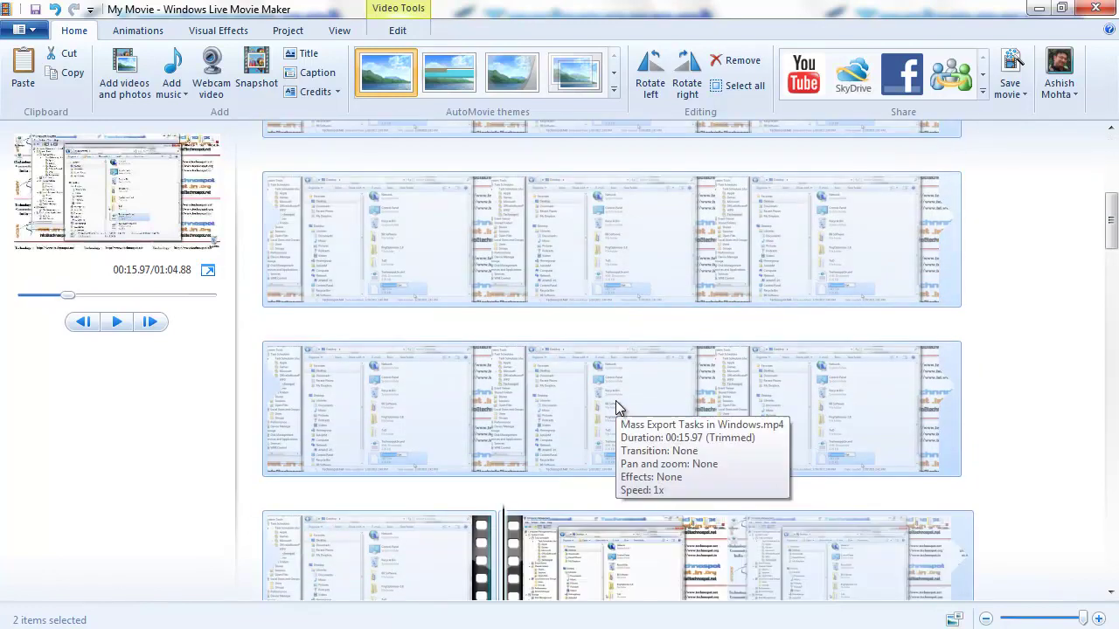
mouse_move(615, 406)
left_mouse_down()
mouse_move(505, 454)
mouse_move(506, 442)
left_mouse_up()
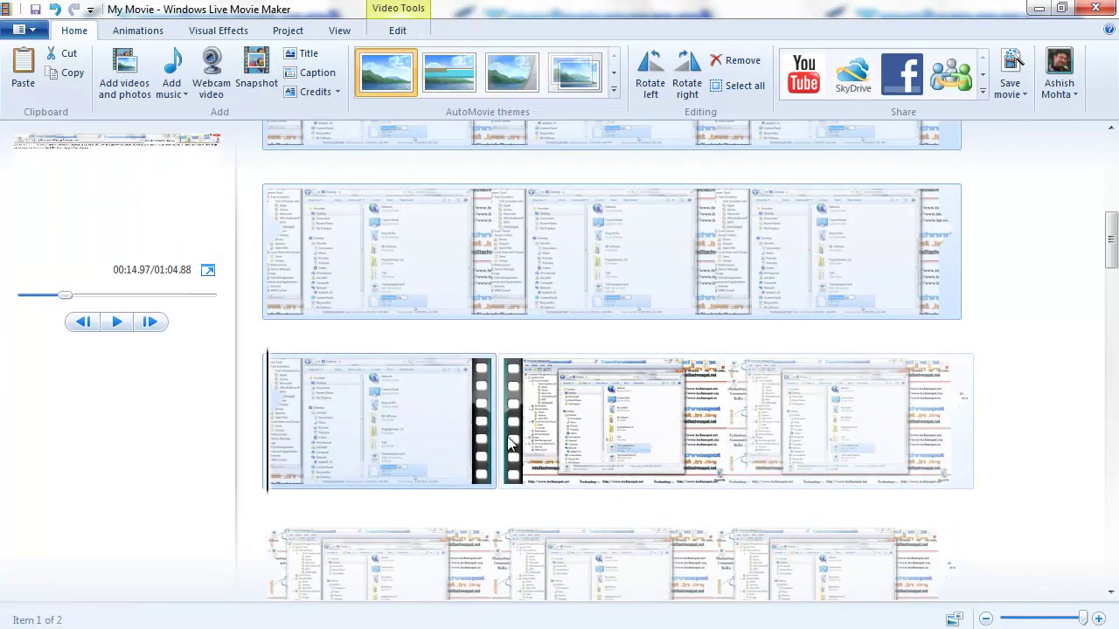
right_click(507, 434)
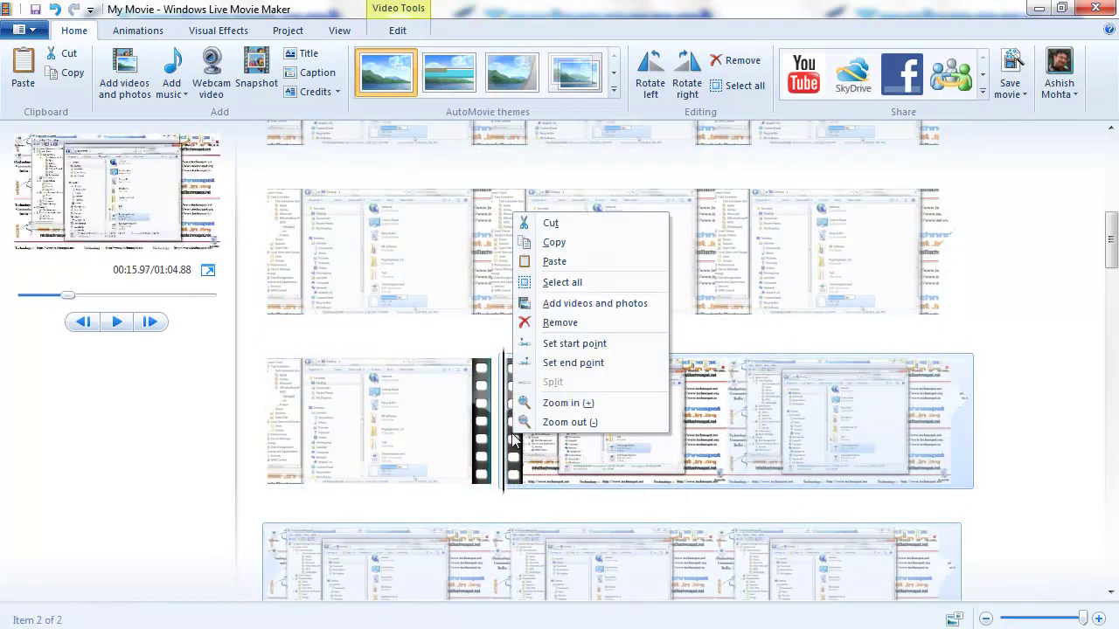
left_click(746, 430)
scroll(746, 426, "up", 3)
scroll(741, 421, "up", 2)
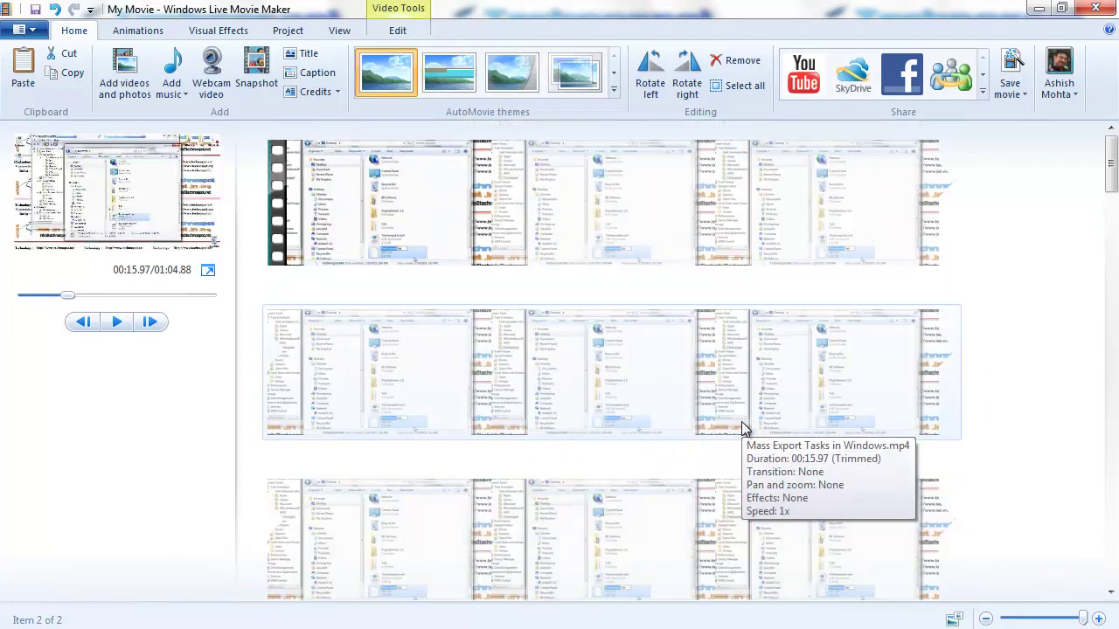